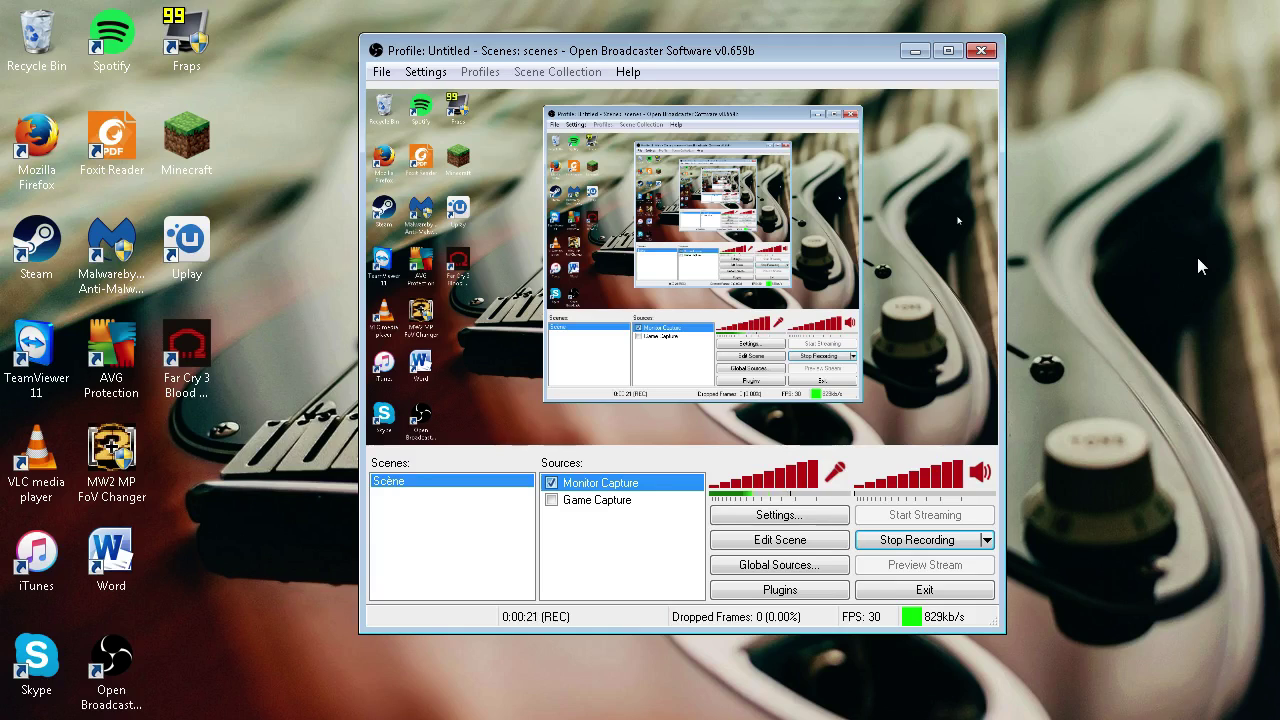
Scroll the CustomsForge CDLC Fix topic to the post's dll-placement instructions and download mirrors
left_click(916, 52)
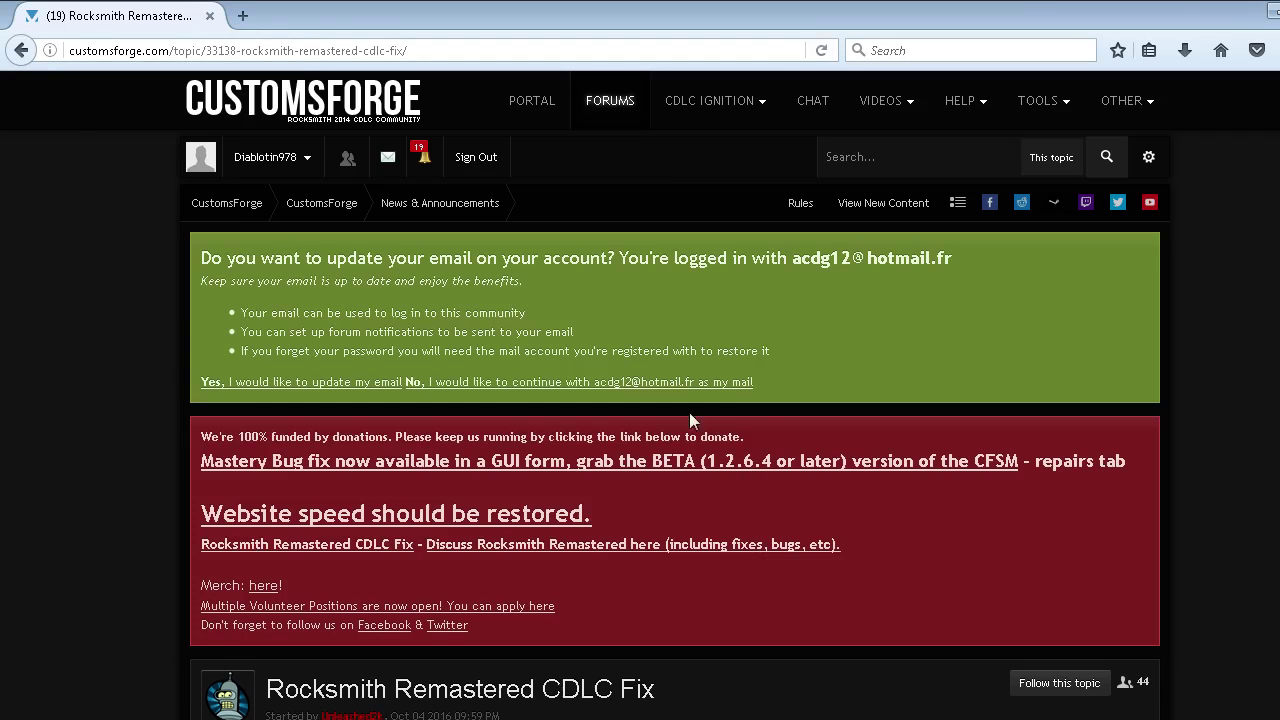
scroll(1234, 425, "down", 2)
scroll(1240, 435, "down", 3)
scroll(1243, 440, "down", 1)
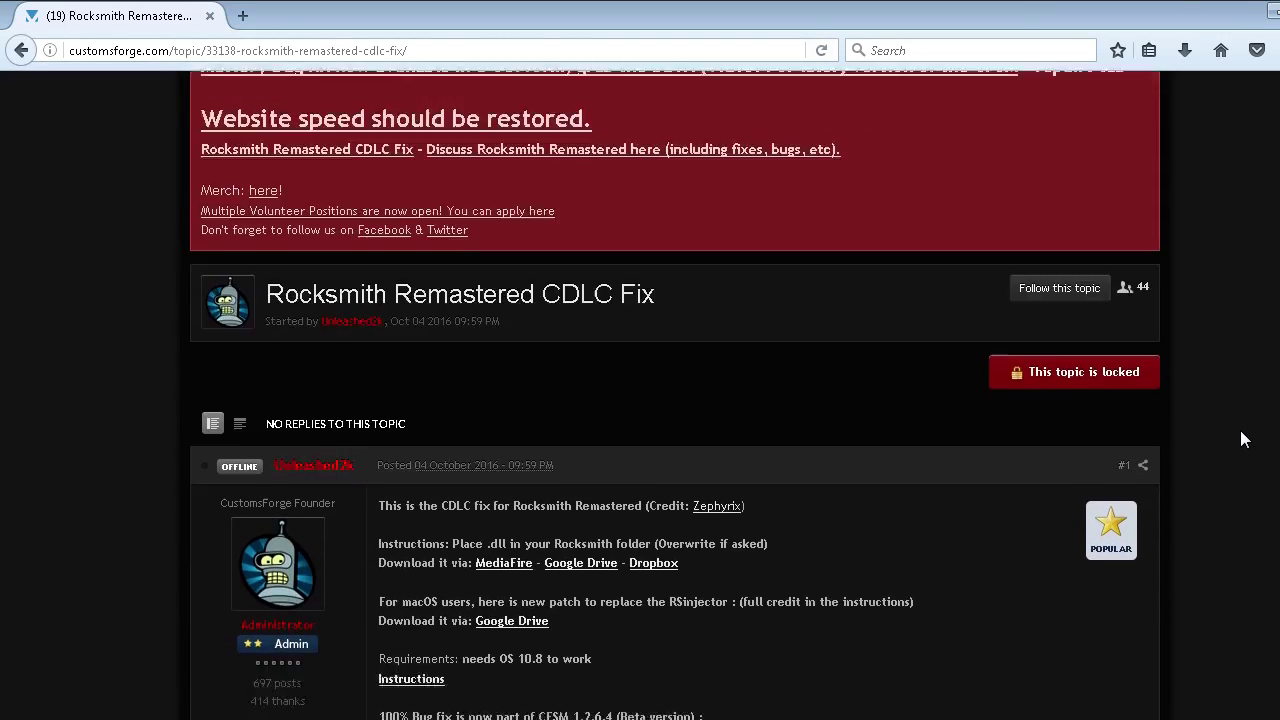
scroll(1244, 440, "down", 4)
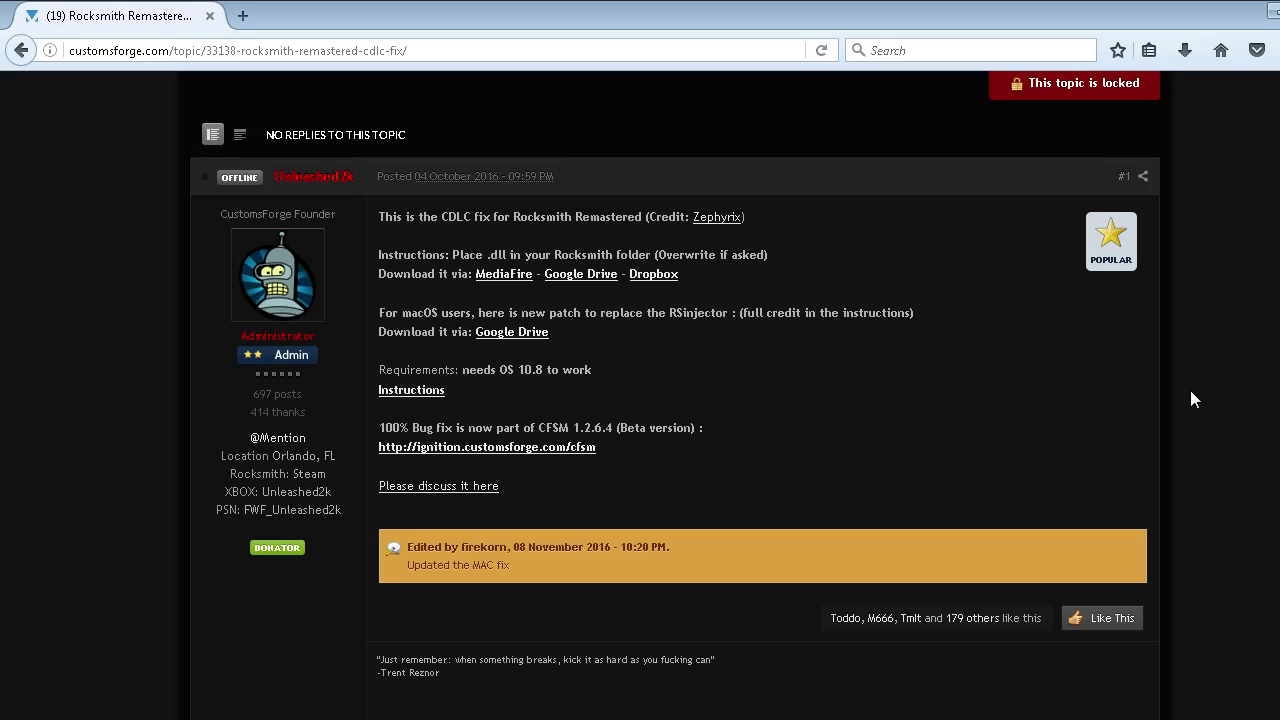
mouse_move(640, 600)
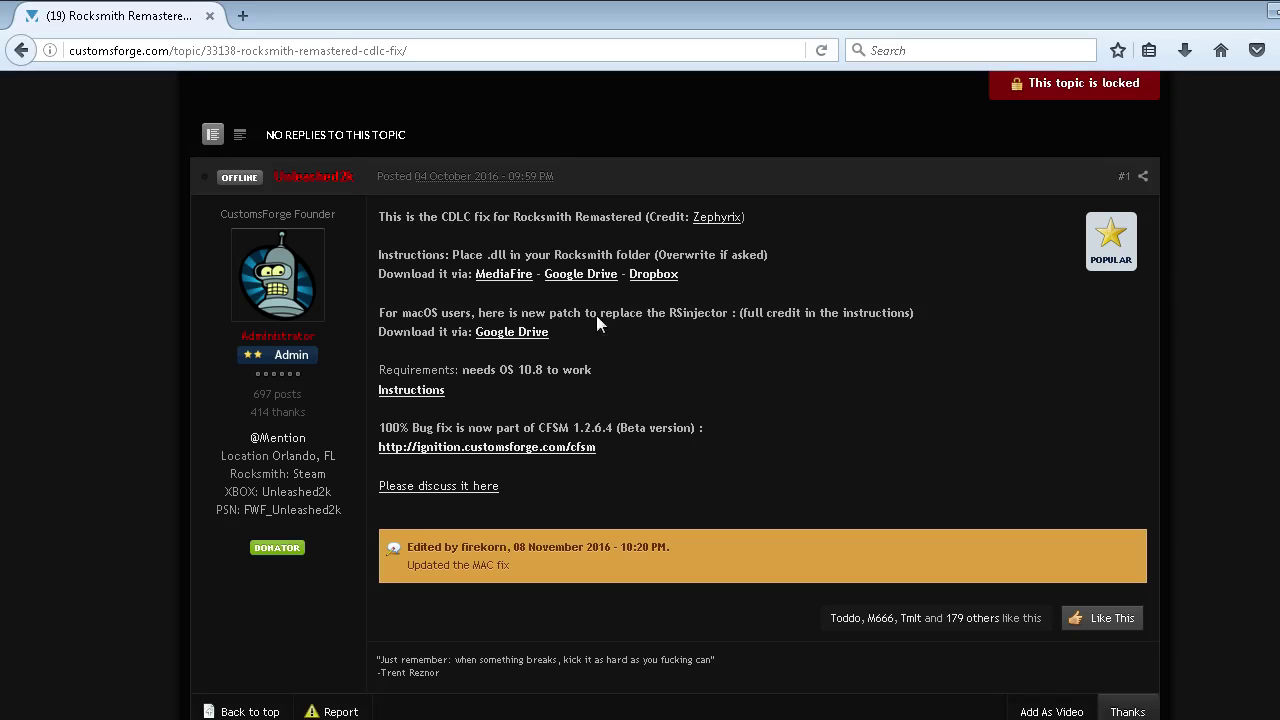
triple_click(546, 250)
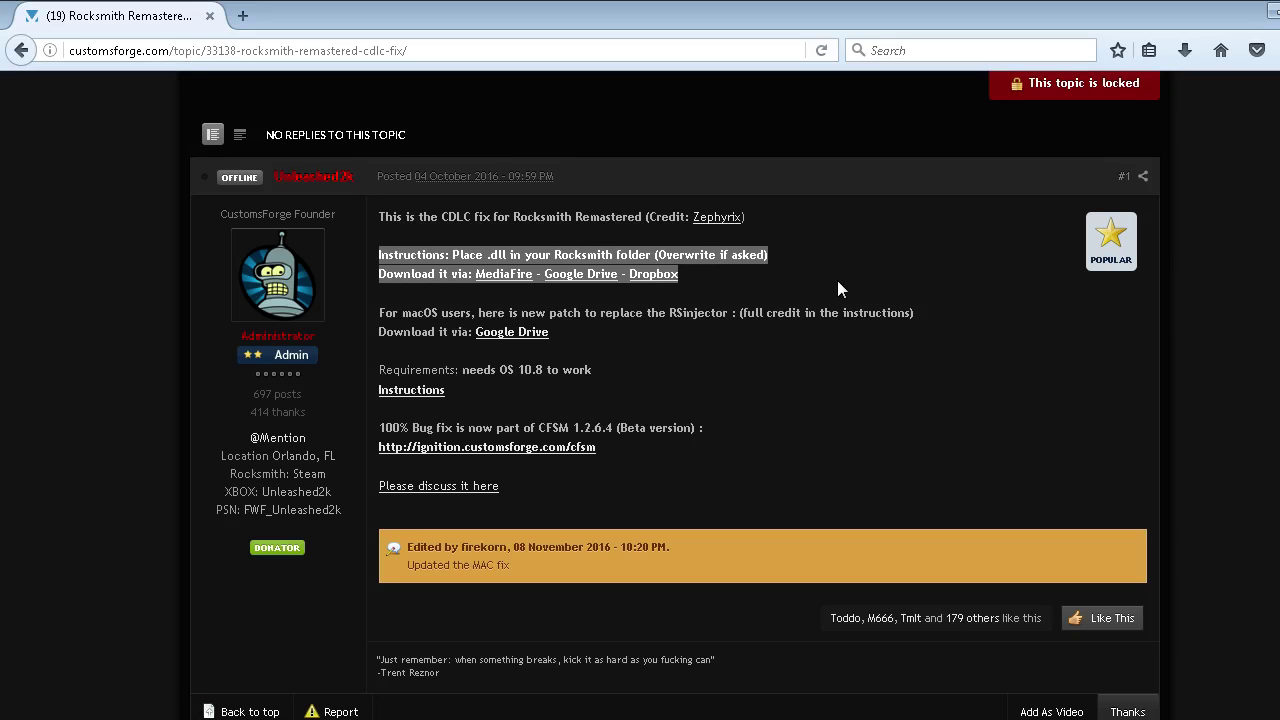
left_click(814, 291)
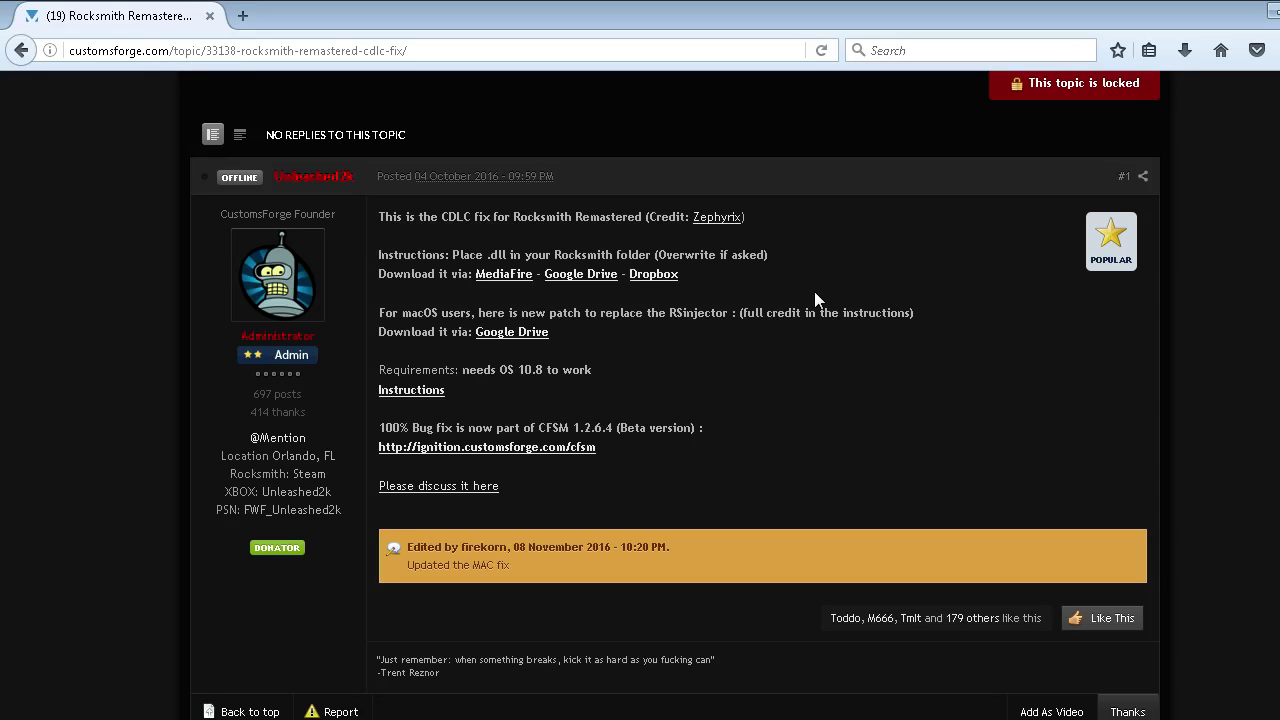
left_click(1245, 10)
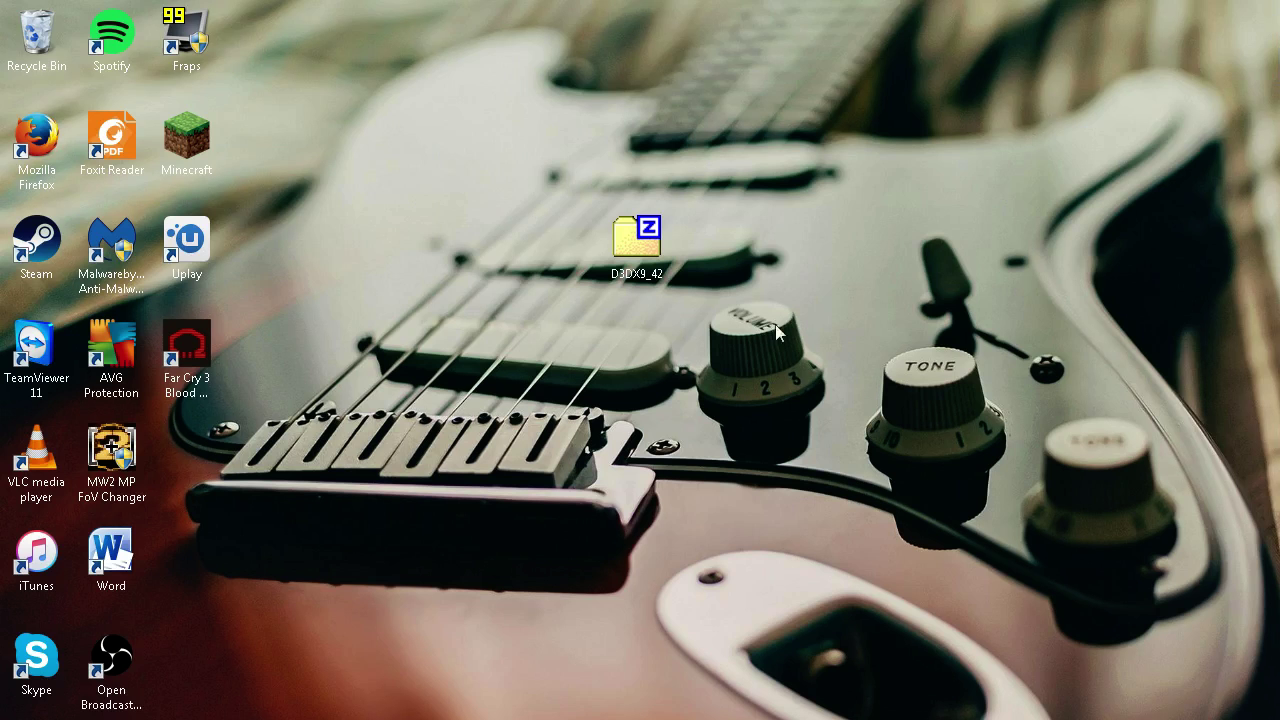
left_click(390, 715)
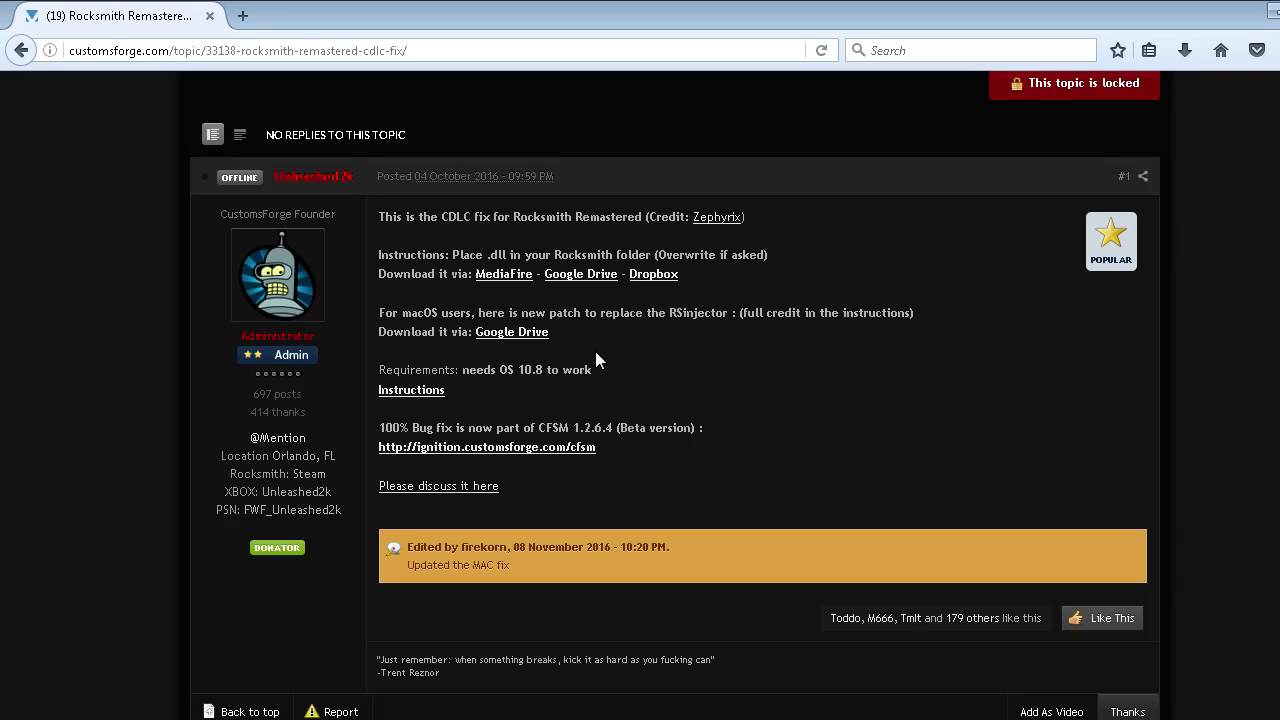
left_click_drag(363, 245, 874, 274)
left_click(375, 255)
left_click_drag(375, 250, 751, 273)
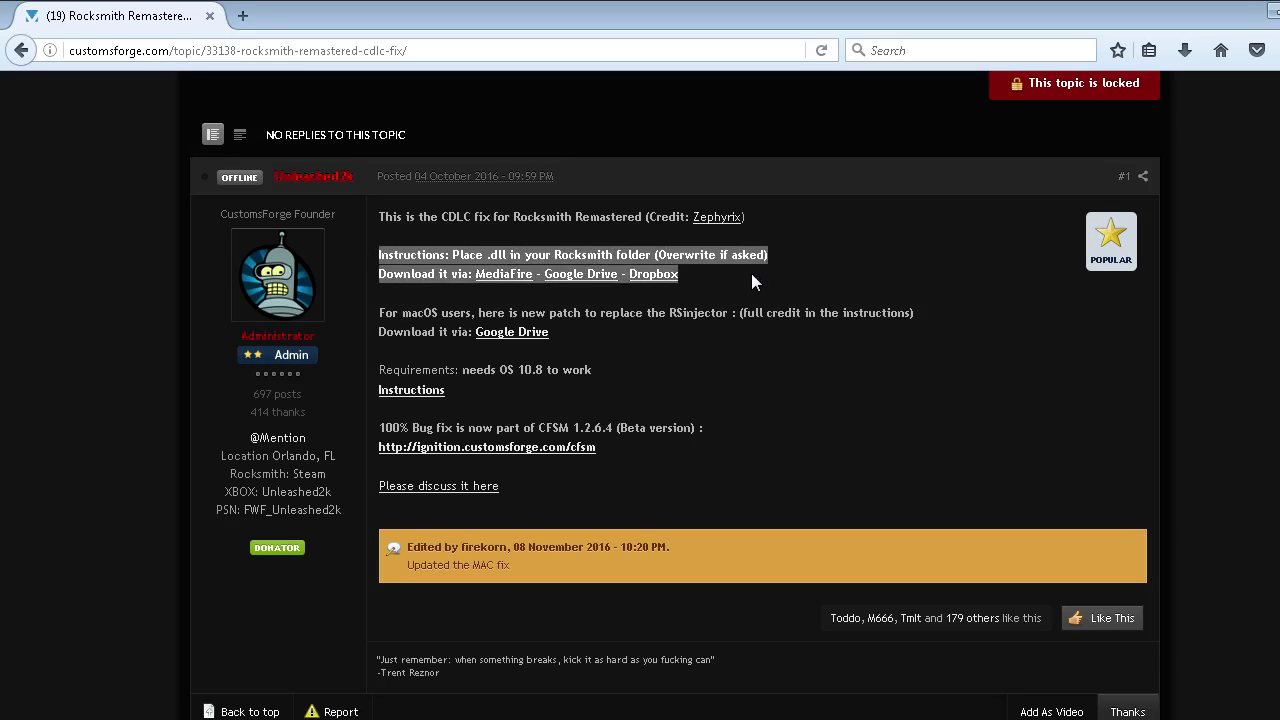
left_click(761, 274)
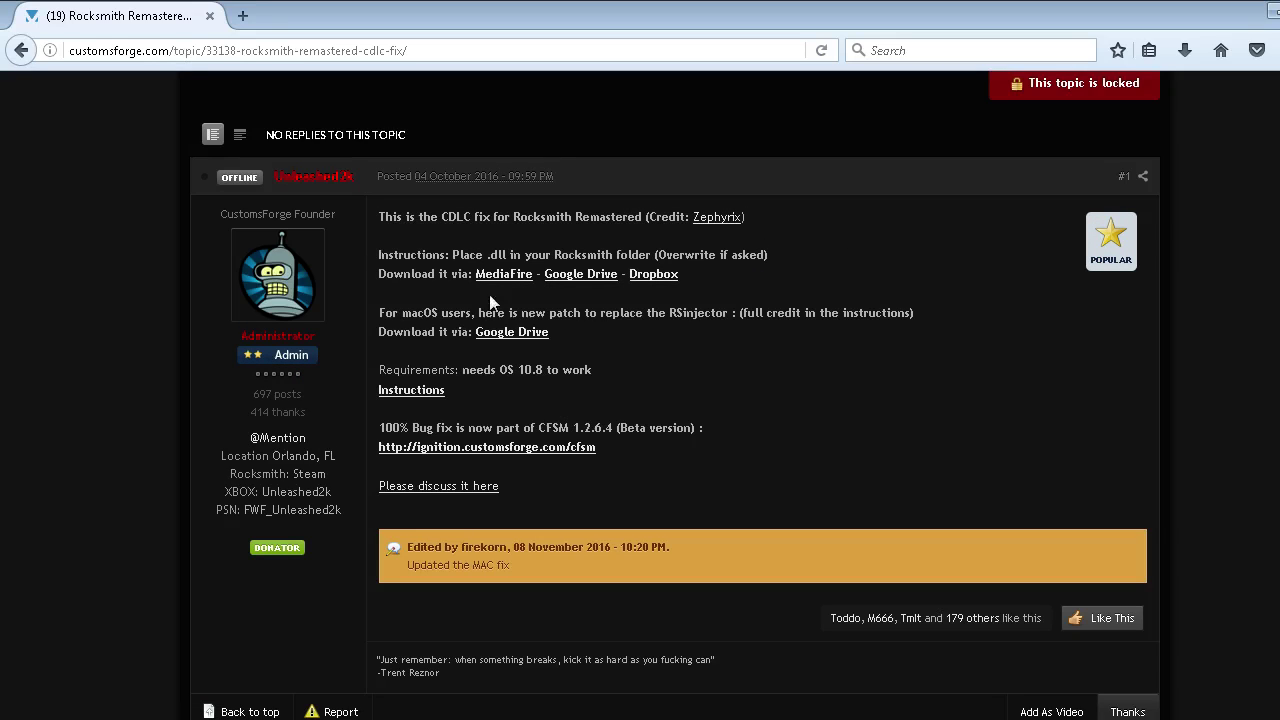
left_click_drag(369, 305, 884, 366)
left_click(764, 370)
scroll(799, 493, "down", 5)
scroll(803, 496, "up", 1)
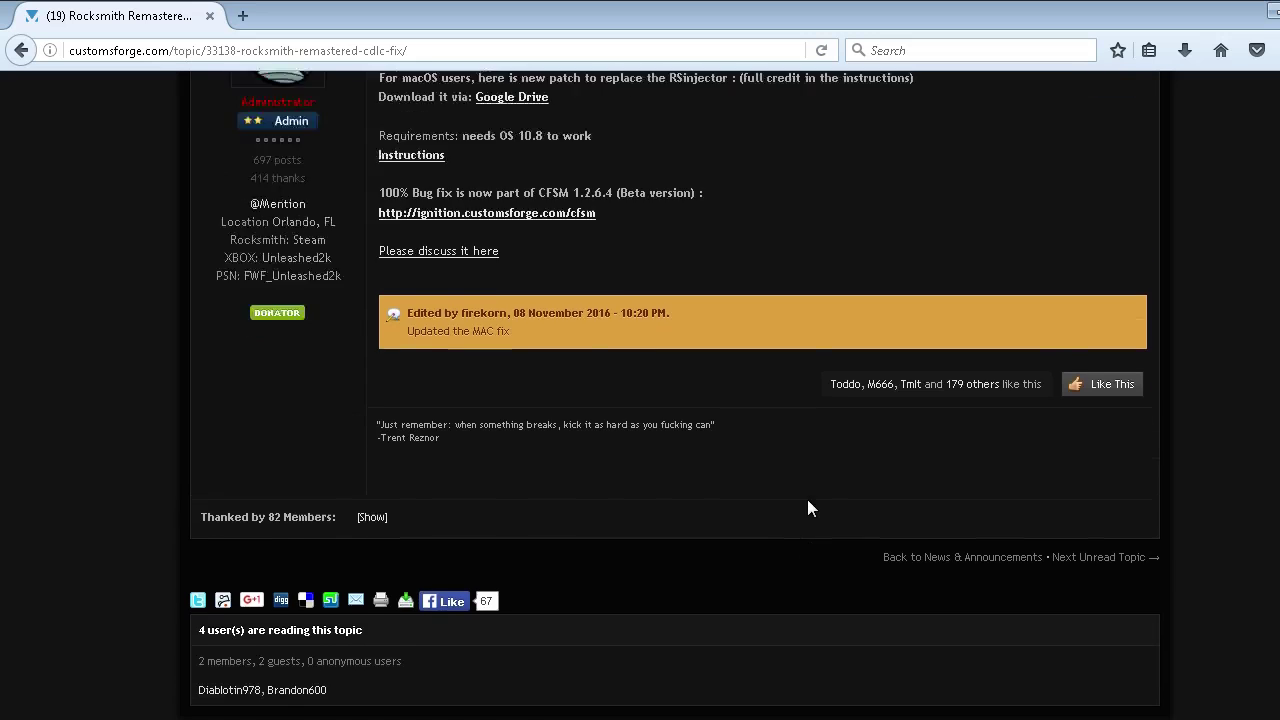
scroll(770, 475, "up", 5)
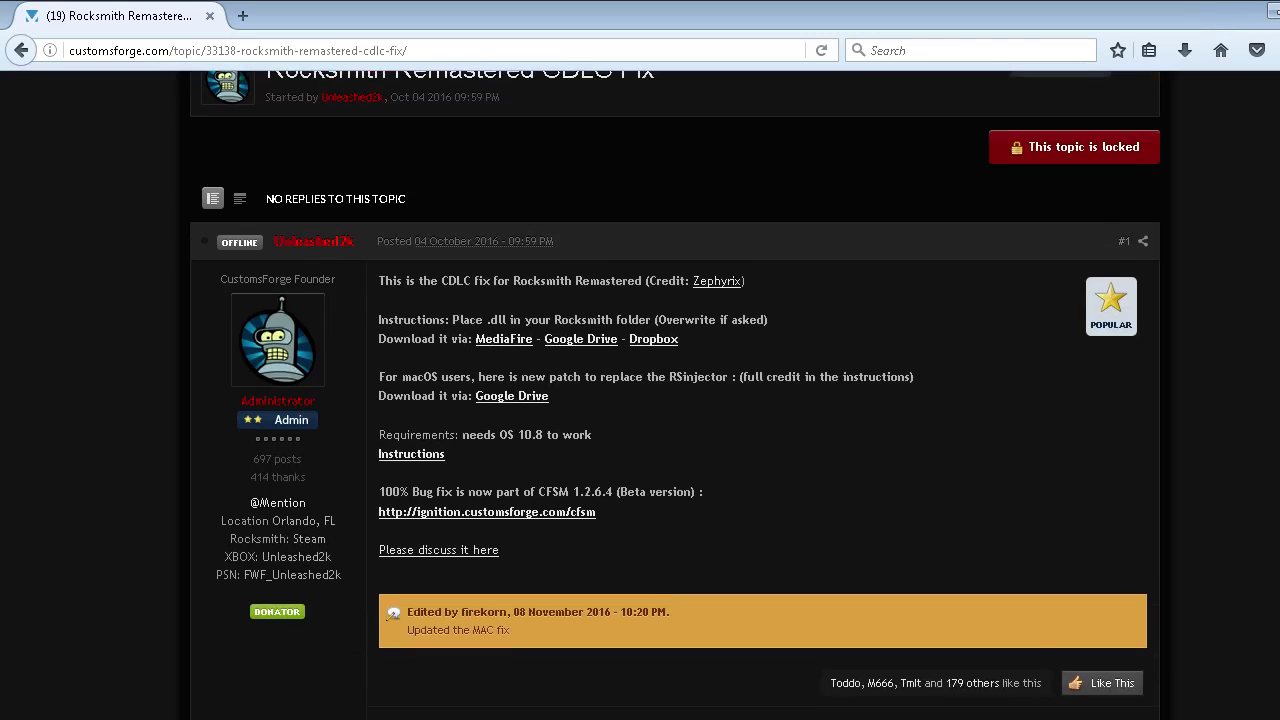
Minimize Firefox and move the D3DX9_42 zip lower on the desktop
left_click(1218, 9)
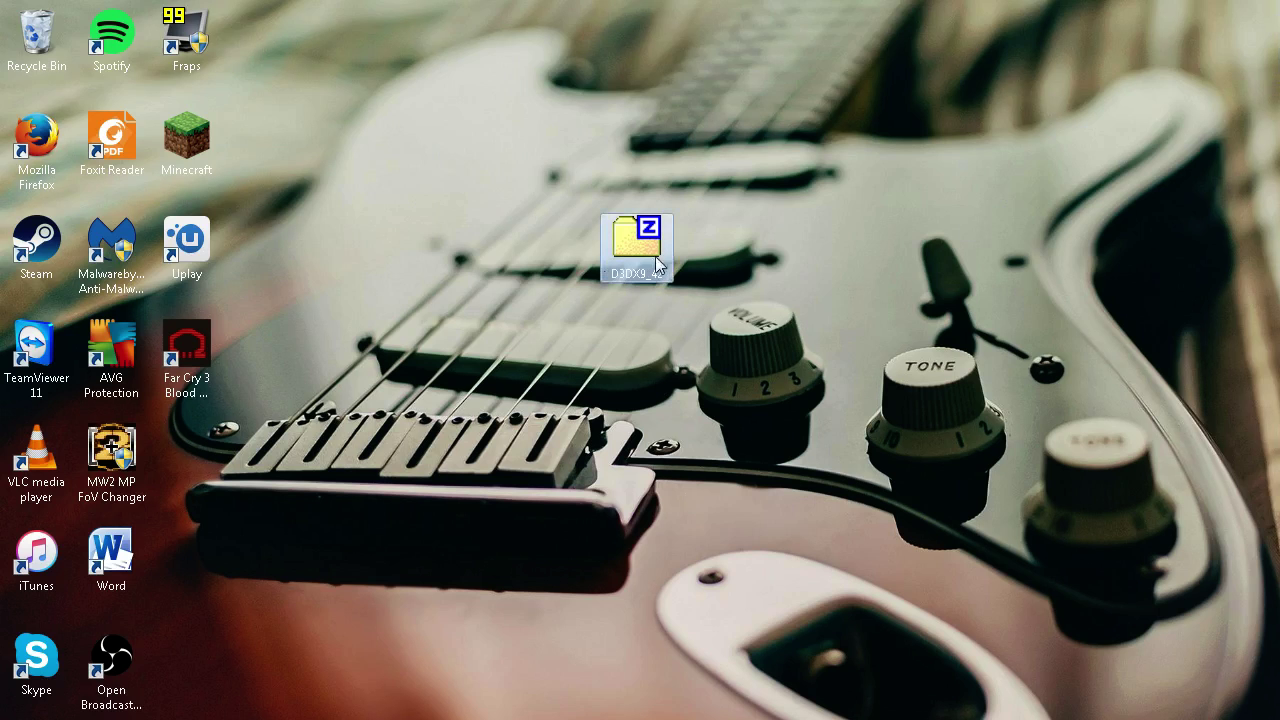
left_click_drag(657, 265, 700, 437)
mouse_move(471, 243)
left_mouse_down()
mouse_move(527, 232)
mouse_move(863, 521)
left_mouse_up()
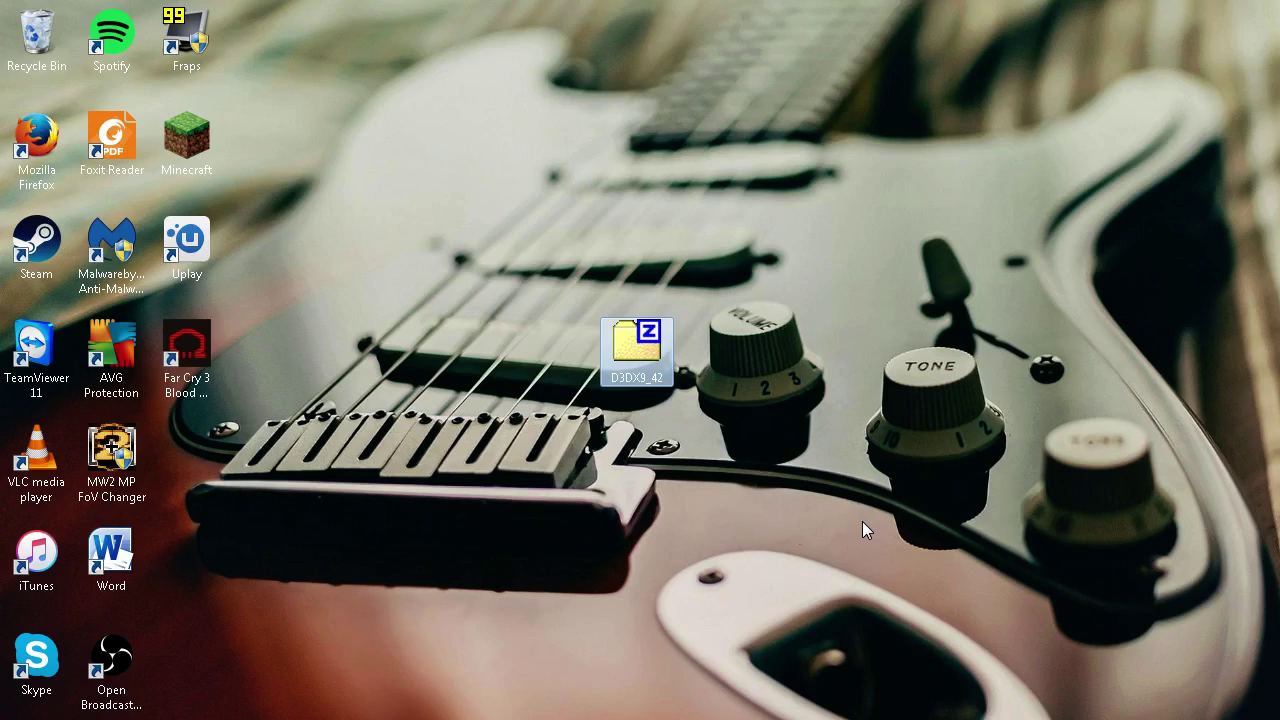
Open the D3DX9_42 zip in 7-Zip and extract its dll to the Desktop path
double_click(625, 350)
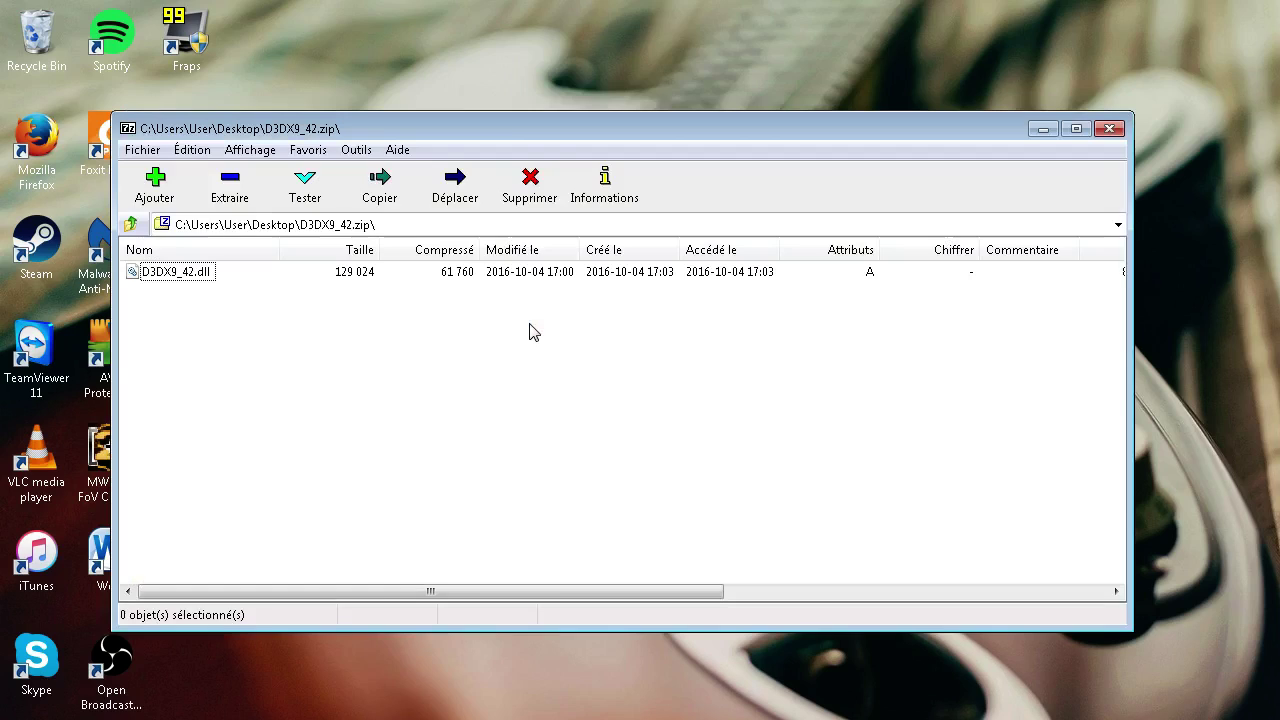
left_click_drag(337, 128, 647, 92)
left_click(540, 150)
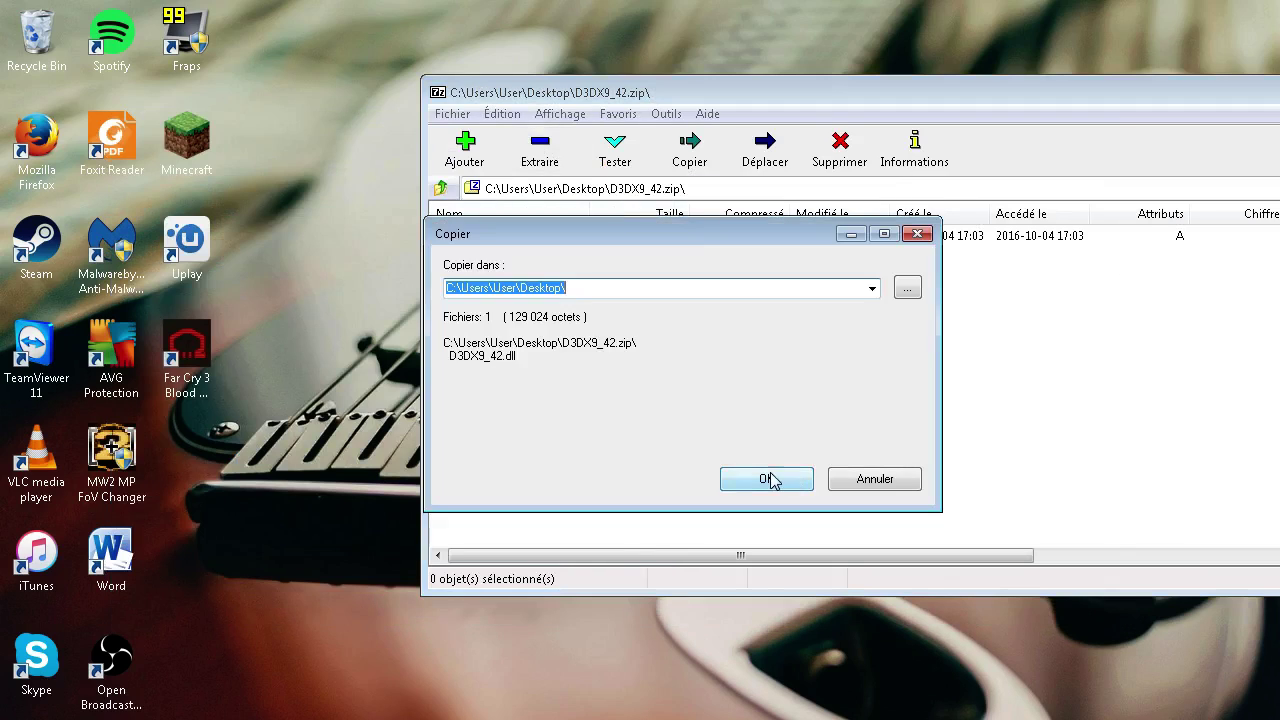
left_click(770, 480)
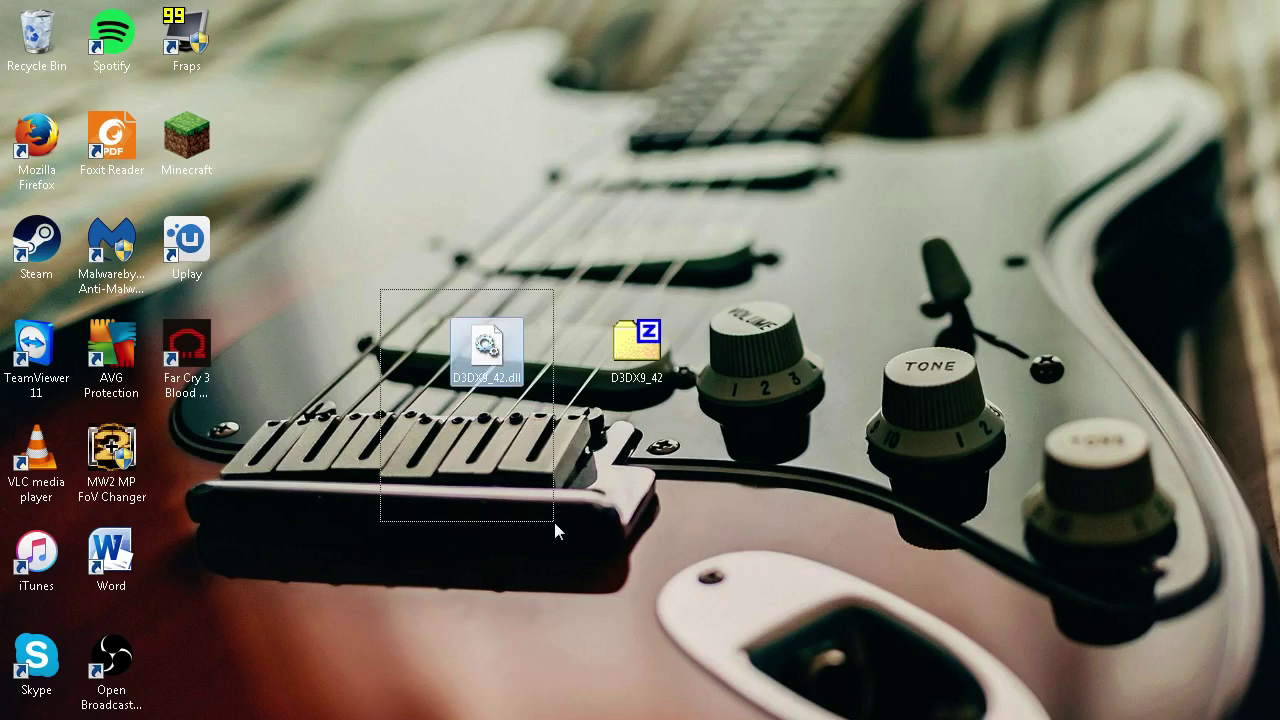
Open a maximized Computer window and enter Local Disk (C:)
left_click(541, 484)
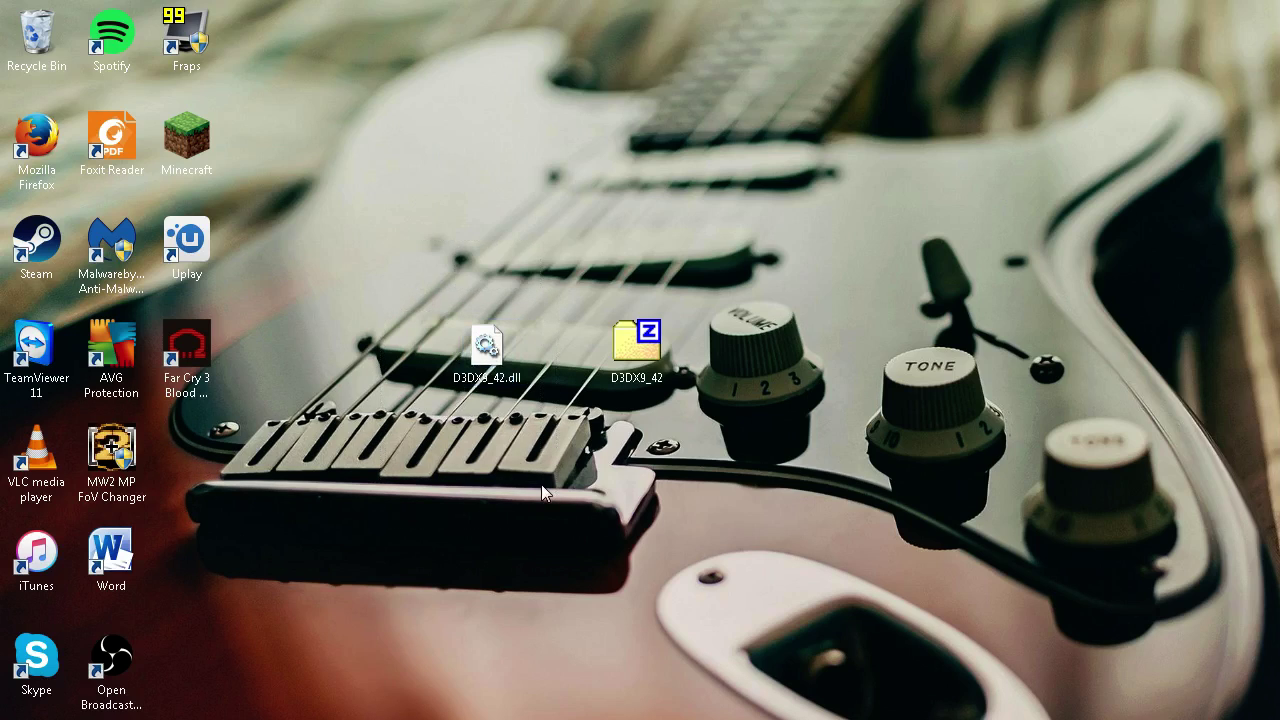
key("super")
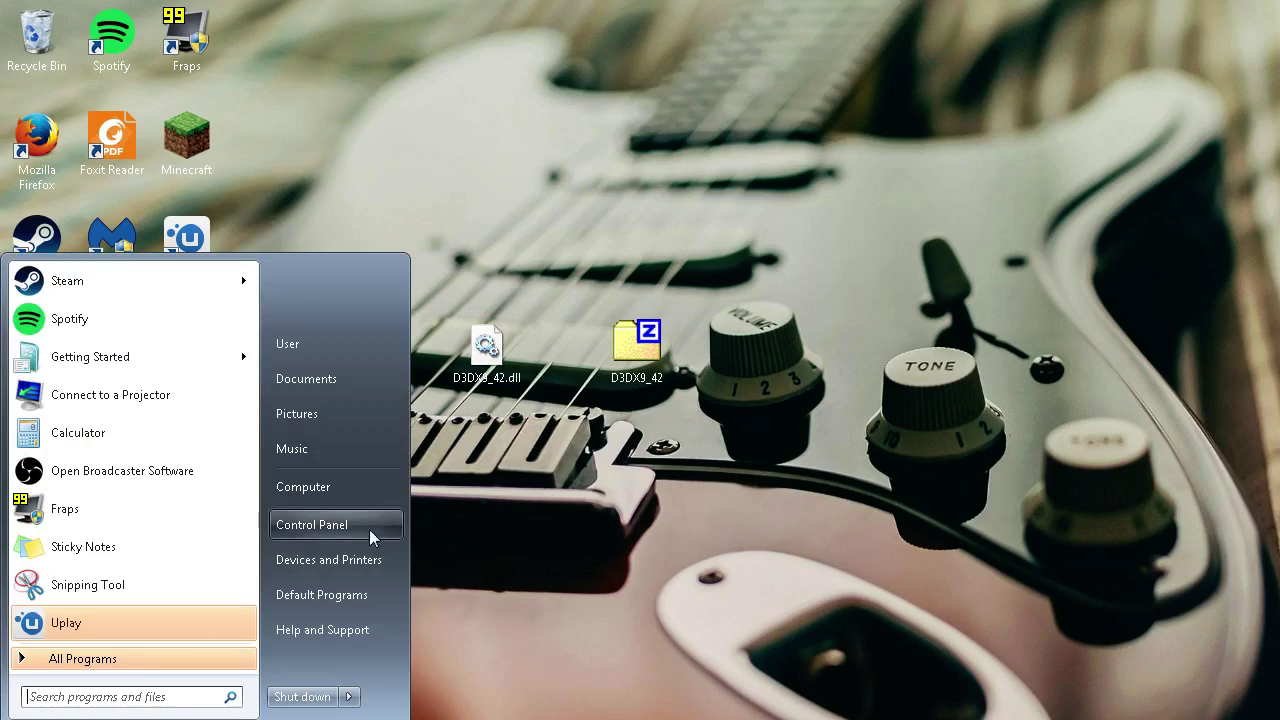
left_click(349, 490)
left_click(935, 115)
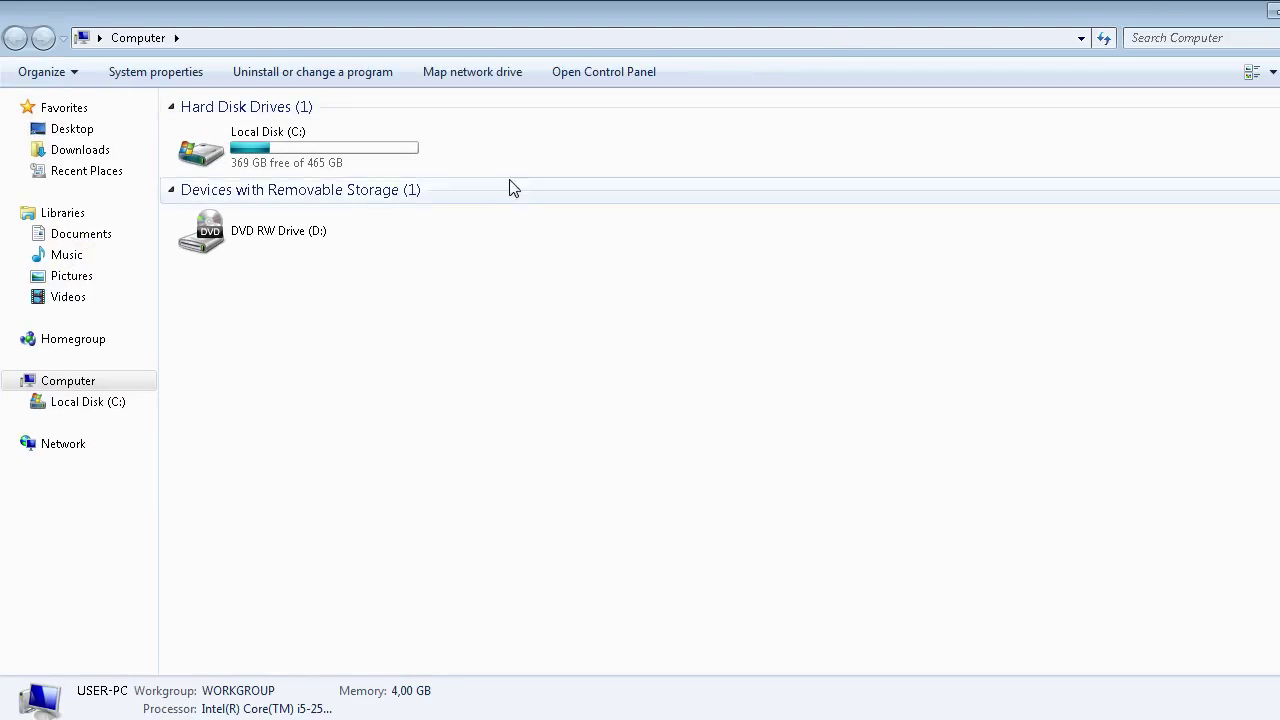
left_click(385, 166)
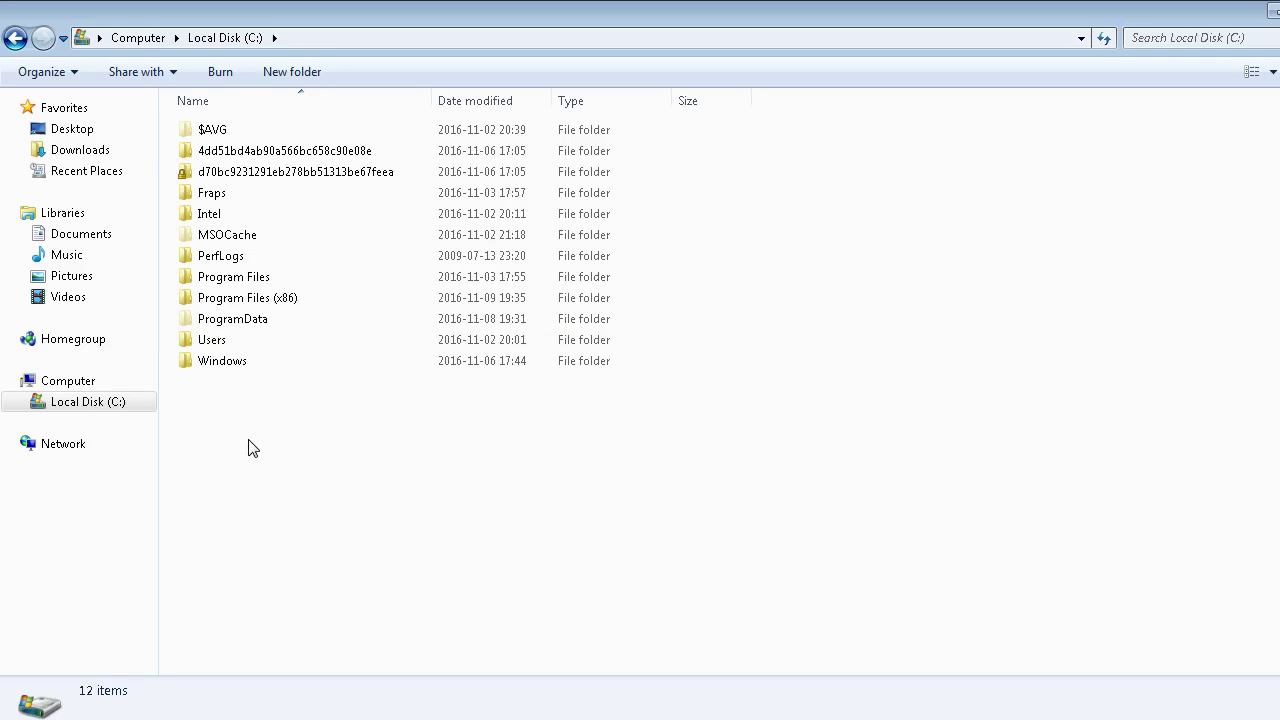
Navigate Program Files (x86) > Steam > steamapps > common > Rocksmith2014
double_click(296, 305)
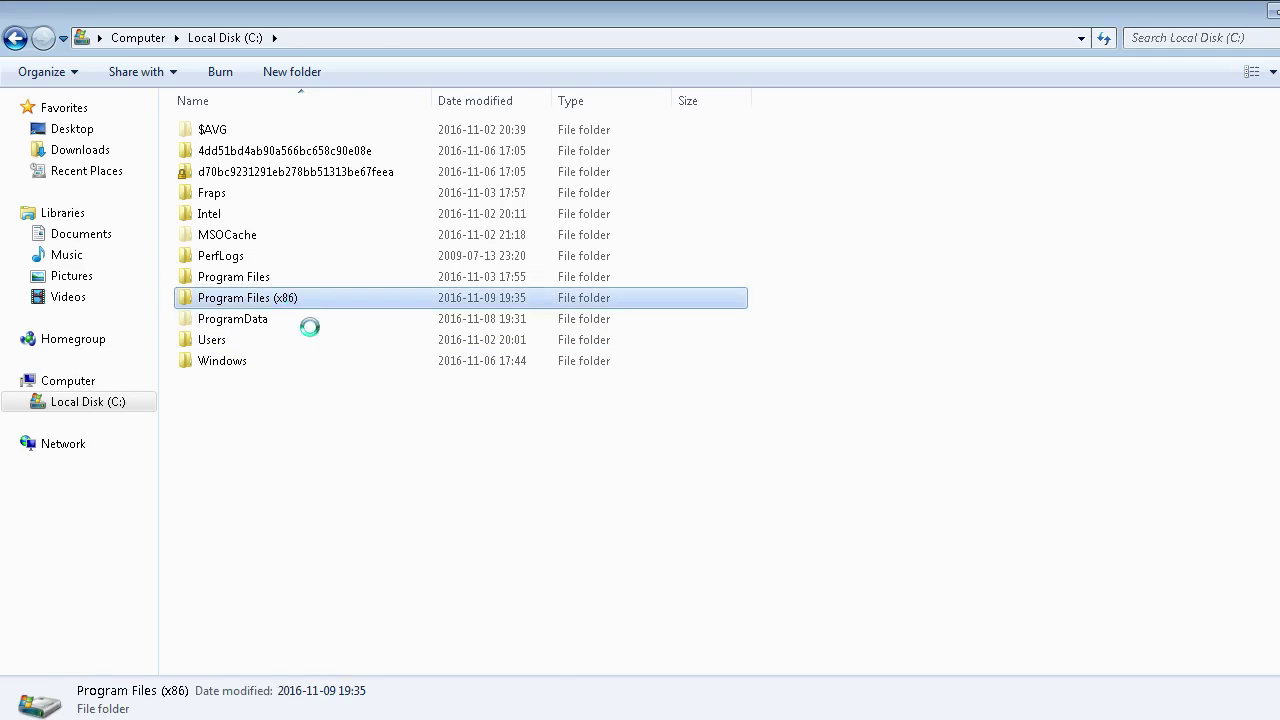
scroll(372, 445, "down", 3)
double_click(287, 452)
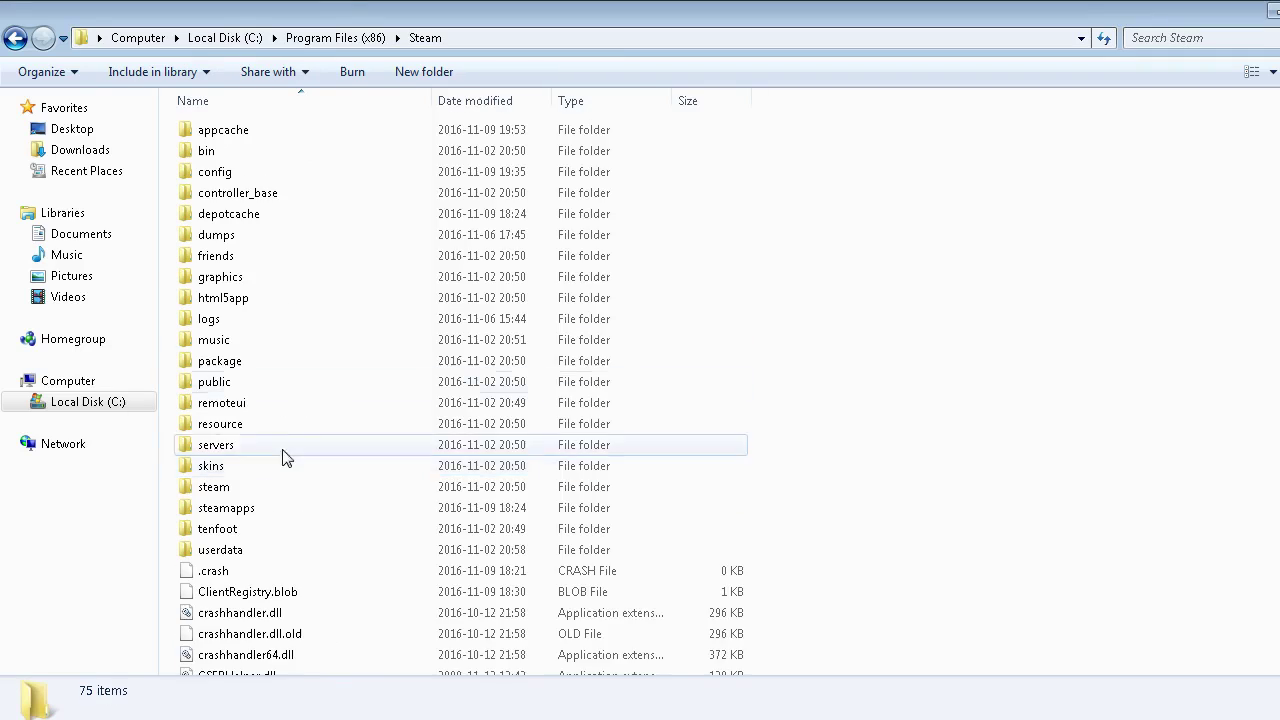
double_click(257, 505)
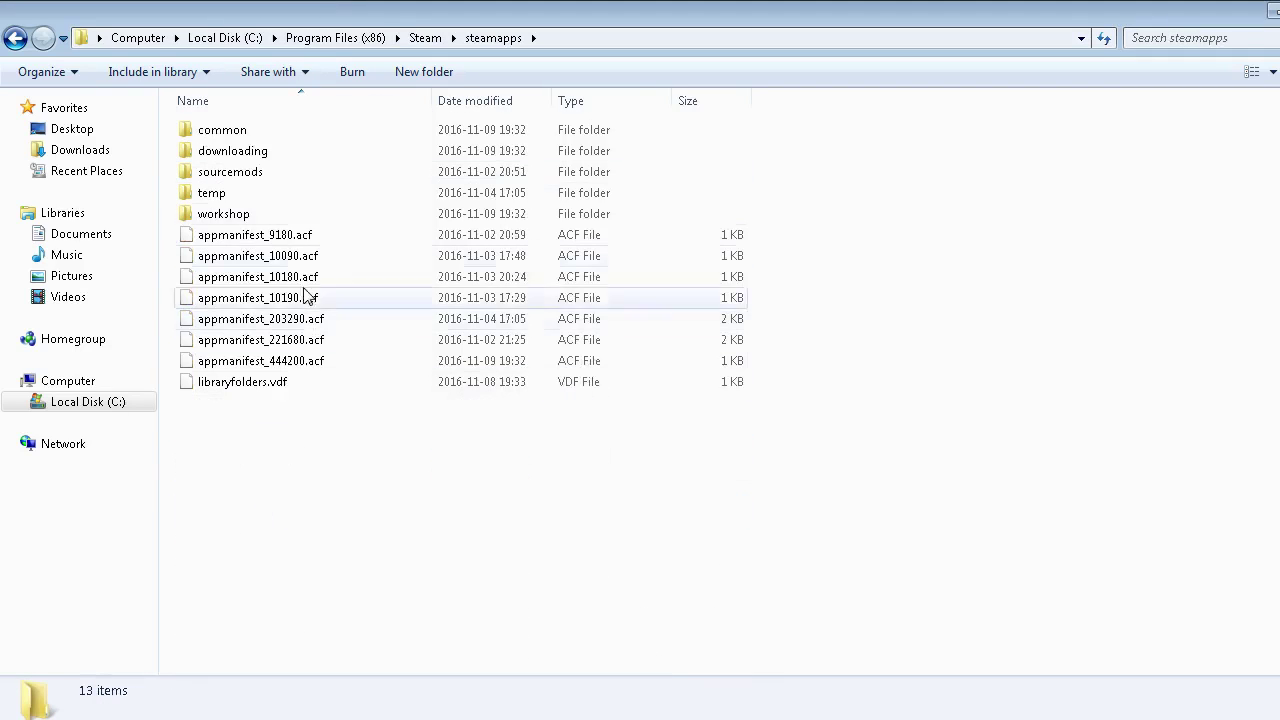
double_click(308, 143)
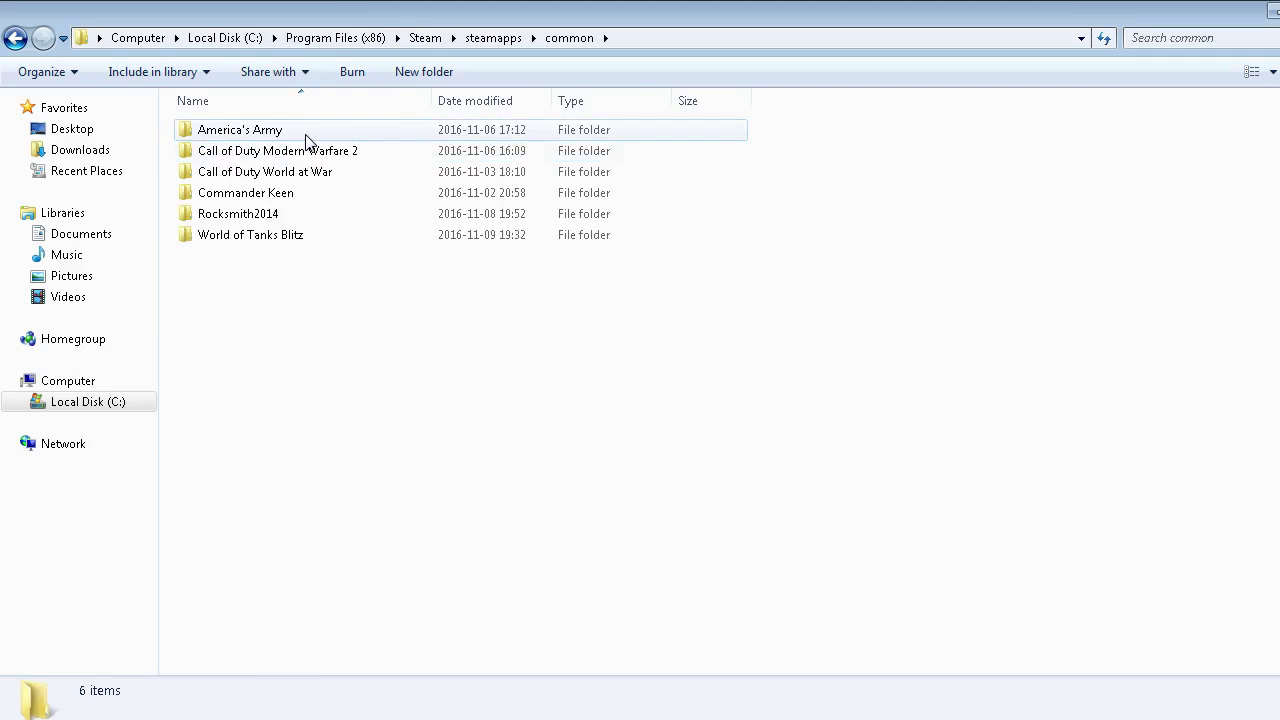
double_click(288, 214)
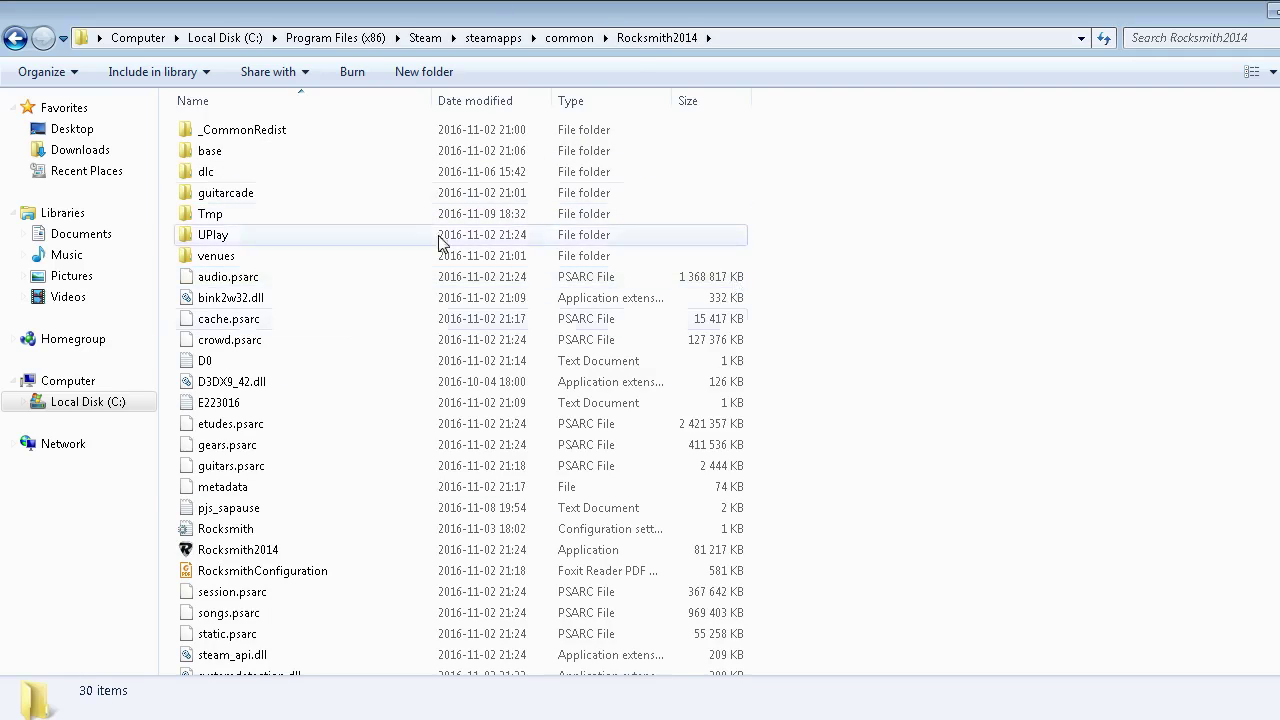
scroll(531, 487, "down", 2)
scroll(531, 487, "up", 2)
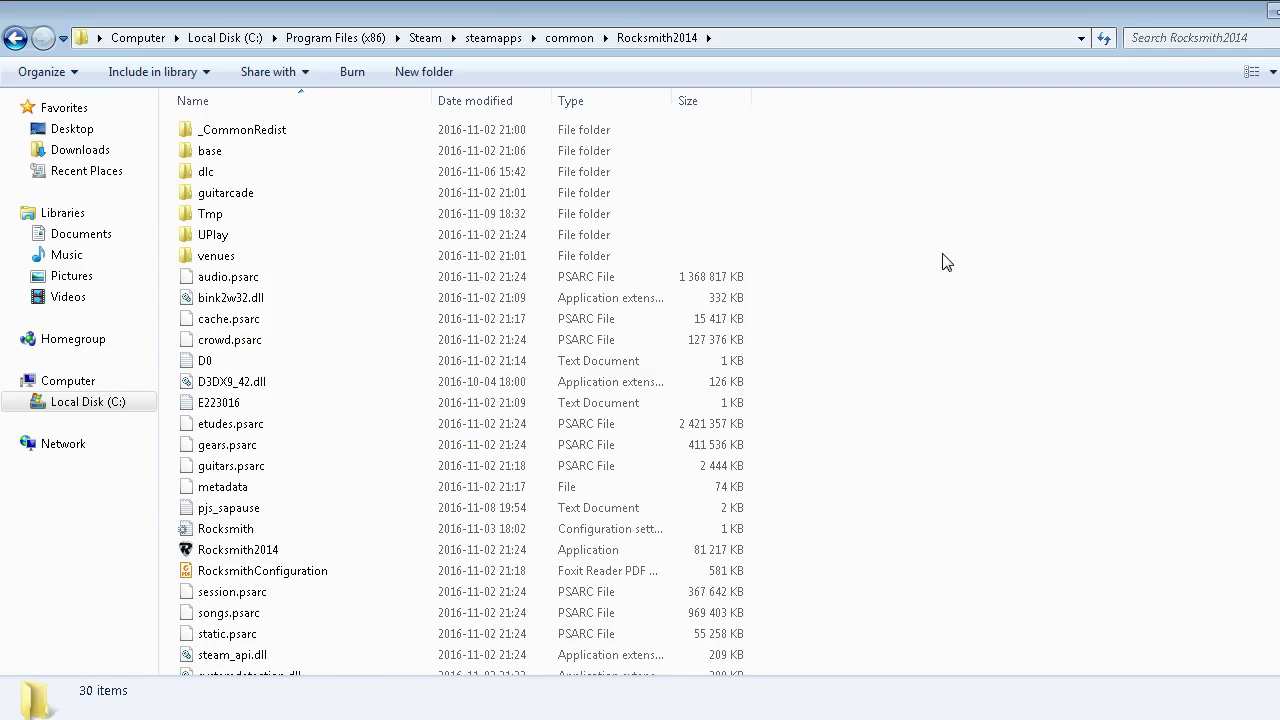
Put the desktop D3DX9_42.dll into Rocksmith2014, replacing the existing D3DX9_42.dll
double_click(1176, 8)
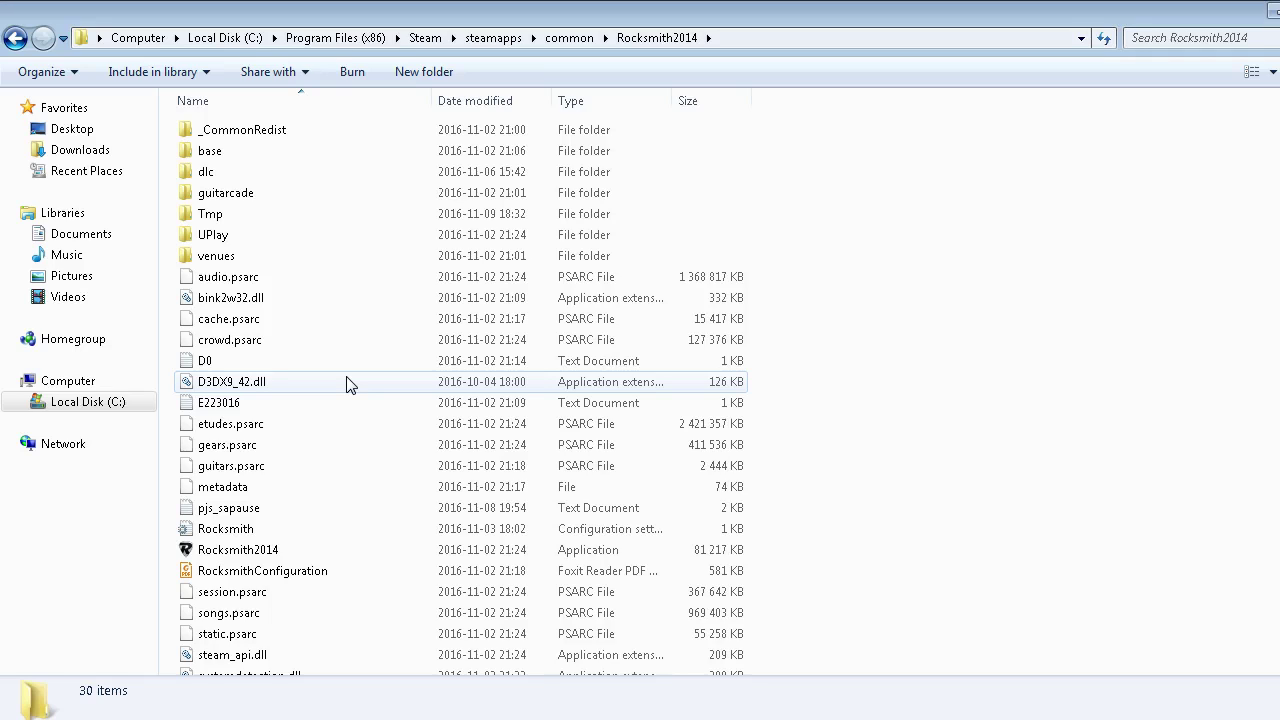
left_click(224, 388)
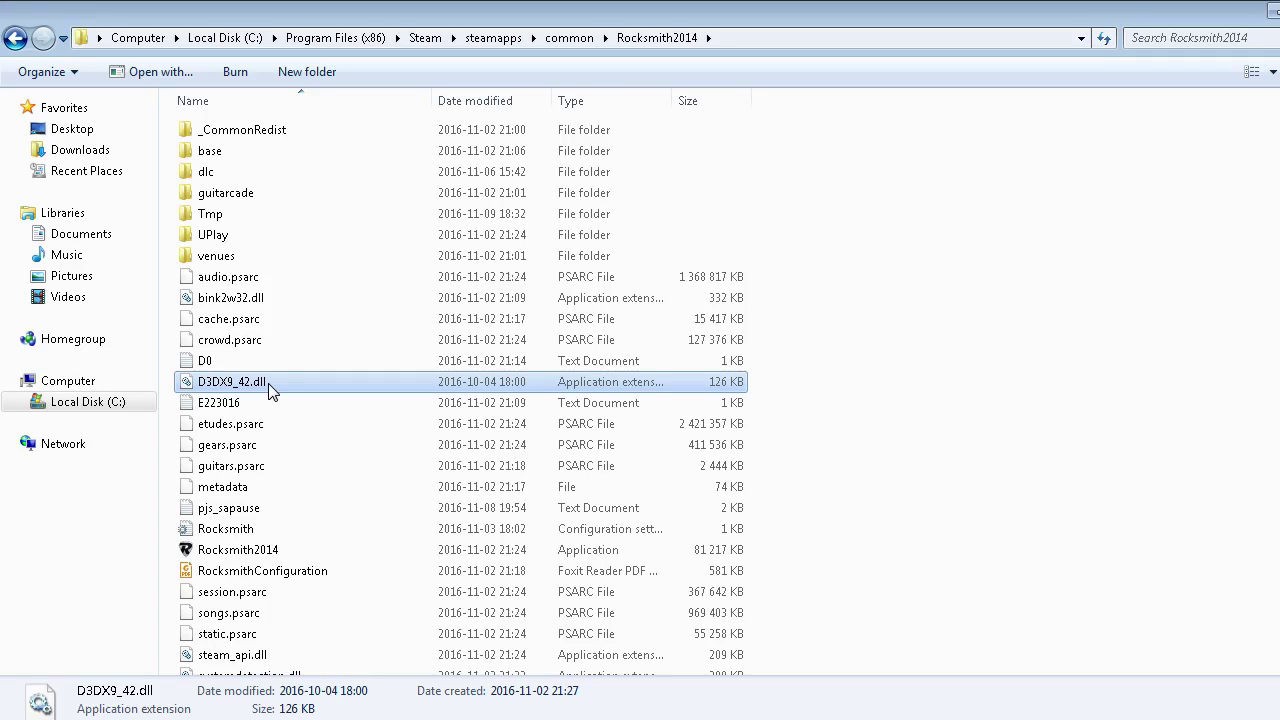
left_click_drag(852, 15, 990, 55)
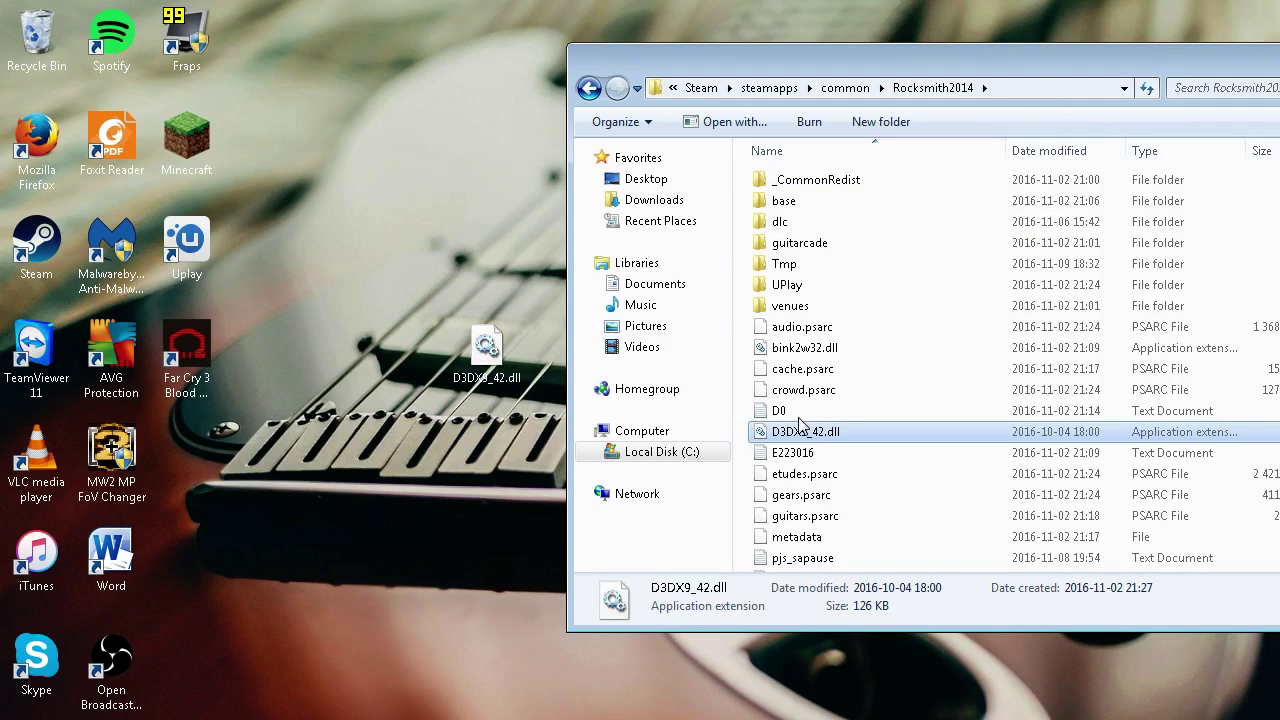
key("ctrl+v")
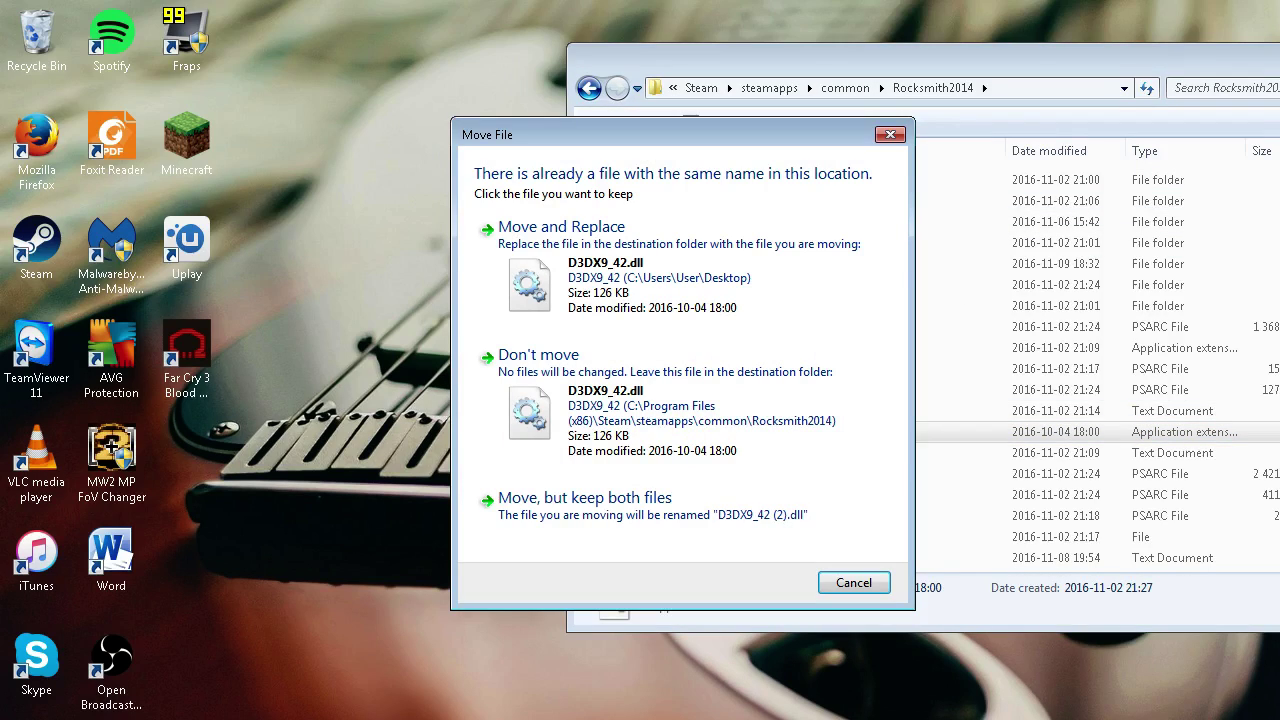
left_click(614, 312)
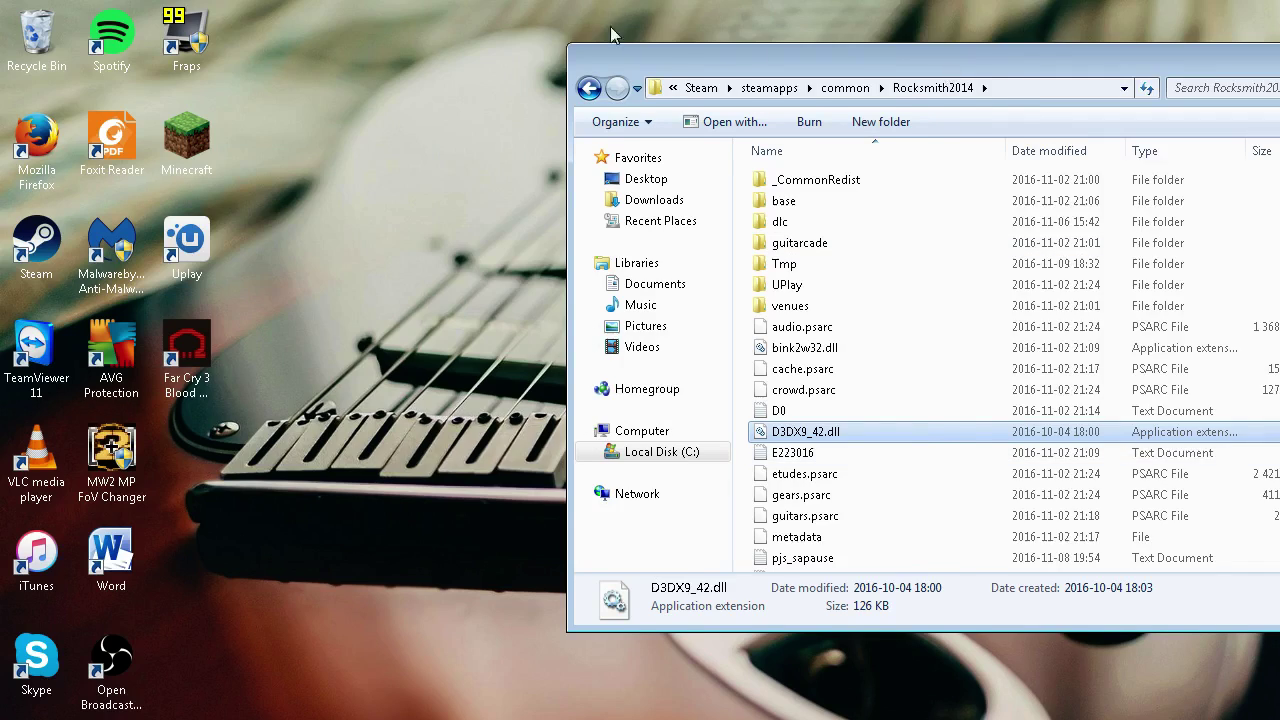
left_click_drag(910, 55, 553, 13)
left_click_drag(868, 28, 820, 85)
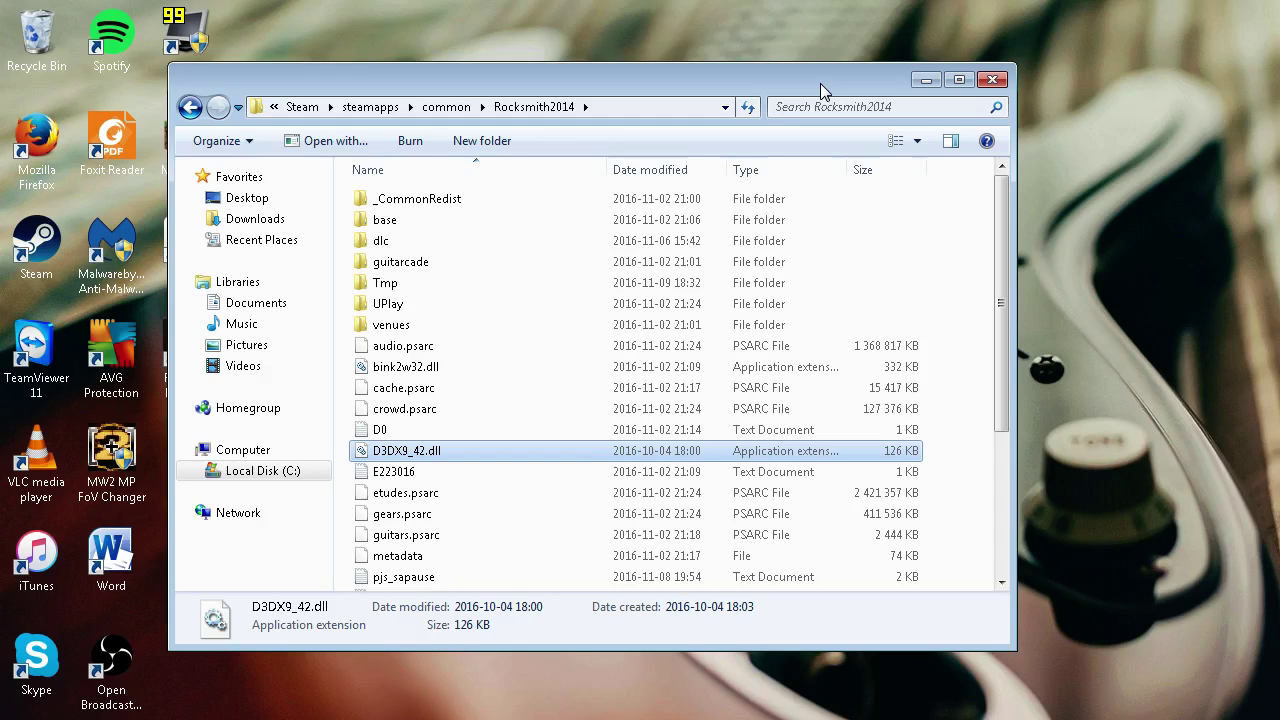
Close the Rocksmith2014 Explorer window and restore OBS from the taskbar
left_click(992, 79)
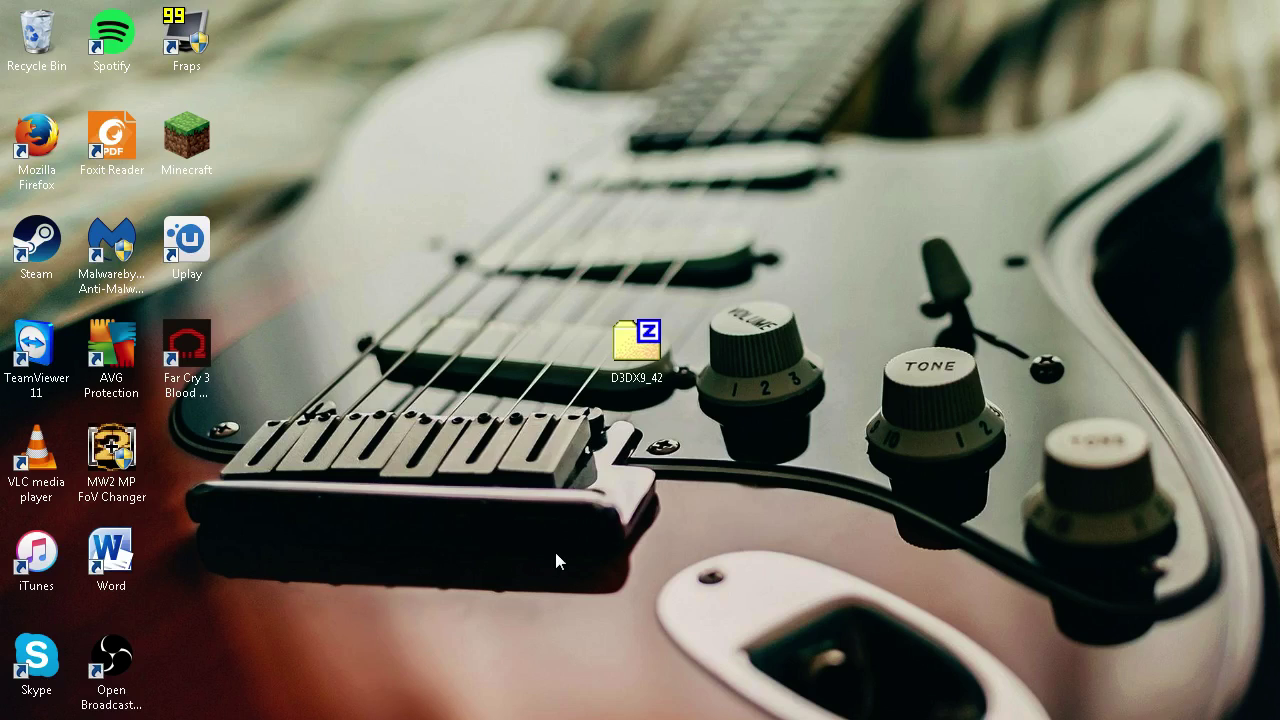
left_click(293, 710)
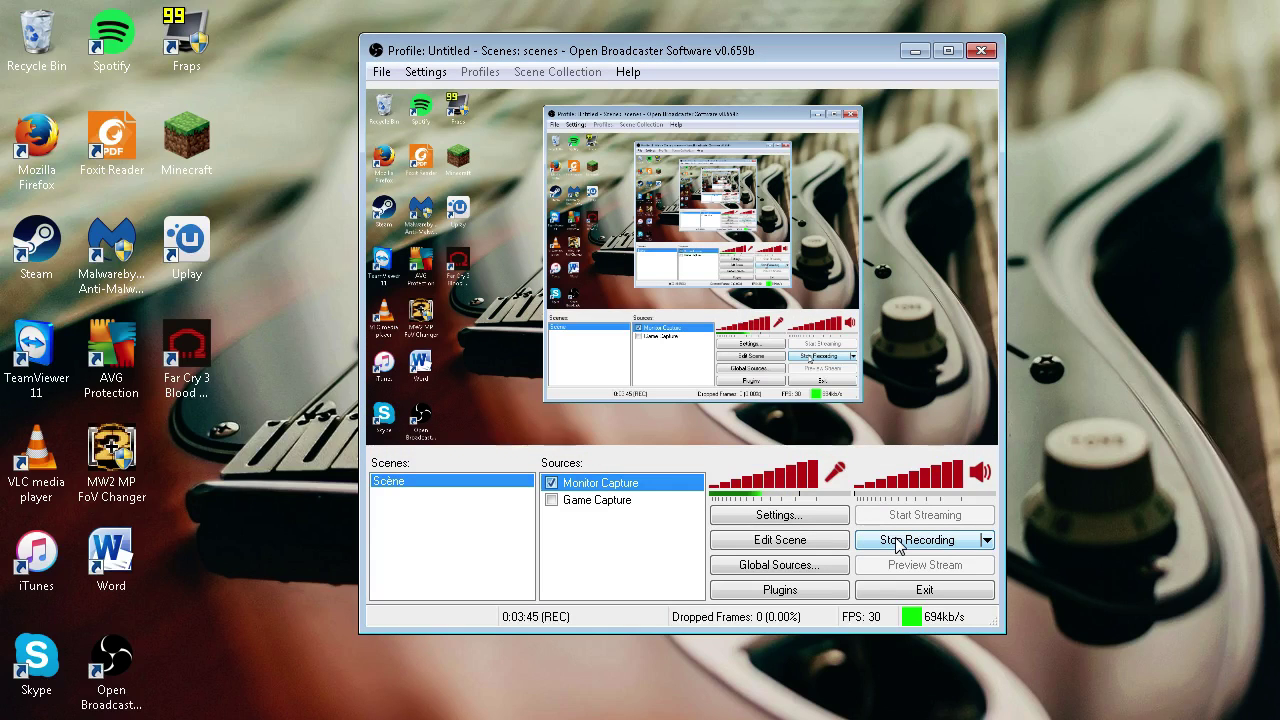